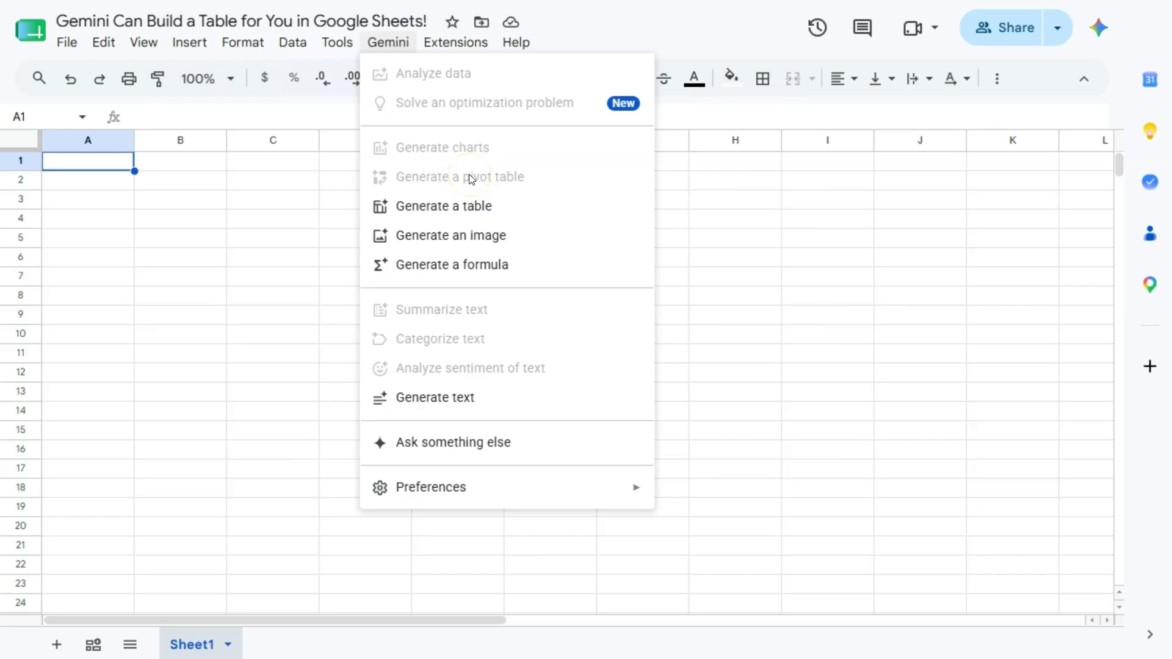
- Start Gemini table generation and paste a prompt for a realistic 50-employee payroll table, with columns from Employee ID to Net Salary, pay calculations and currency formatting
{"action": "left_click", "coordinate": [480, 215]}
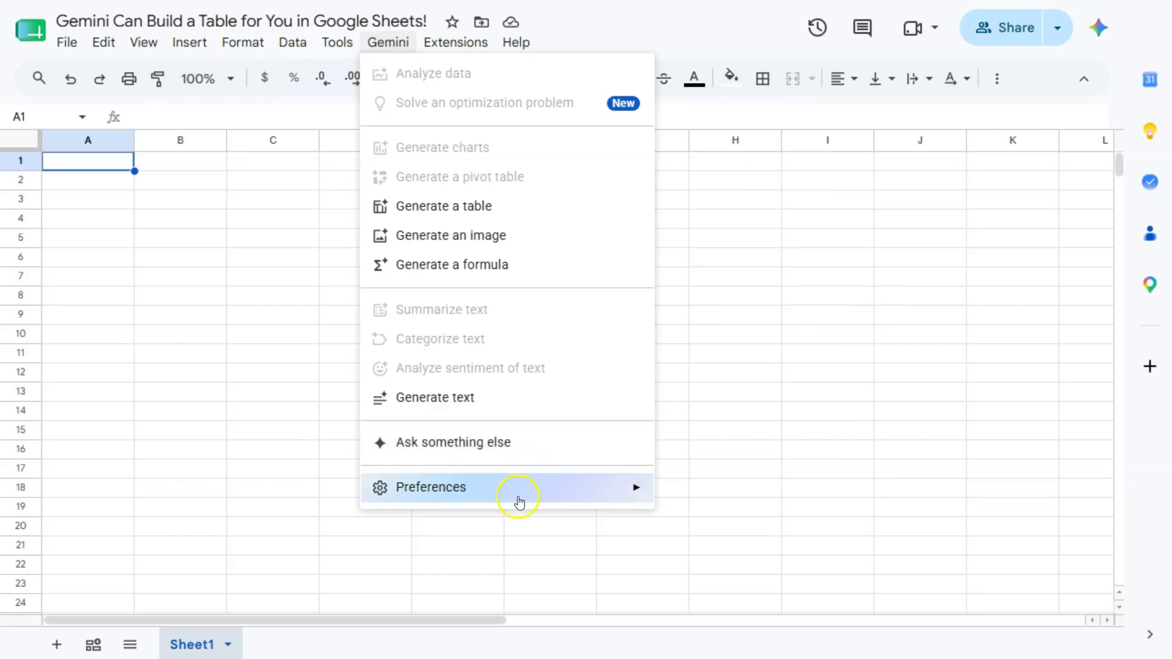
{"action": "mouse_move", "coordinate": [546, 487]}
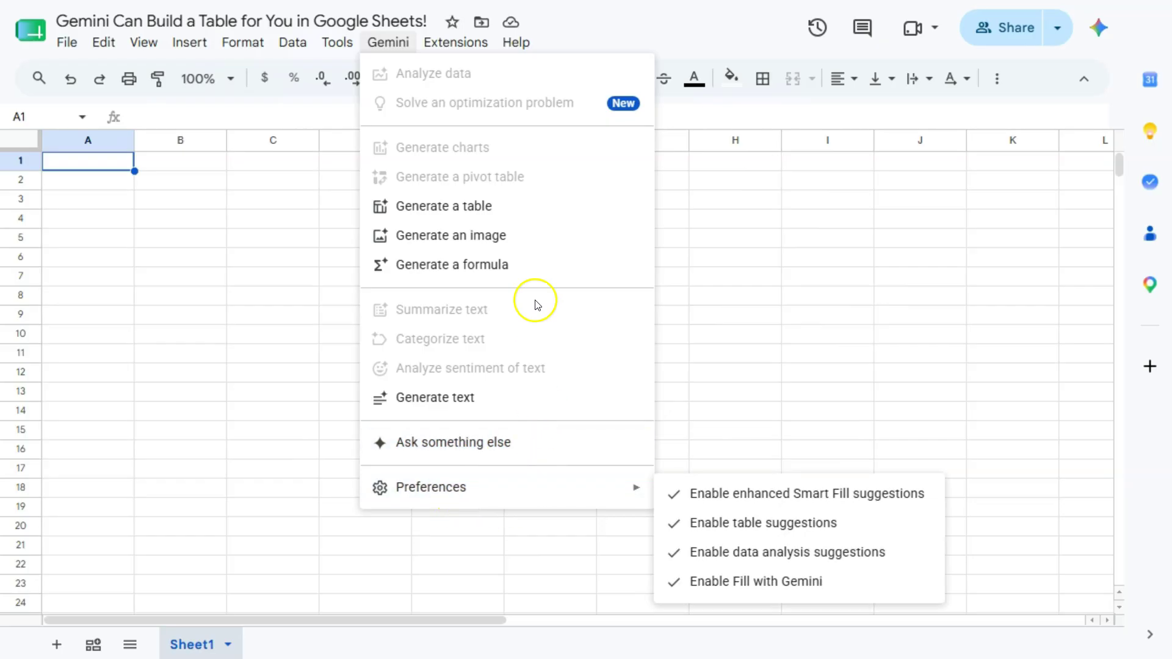
{"action": "left_click", "coordinate": [551, 205]}
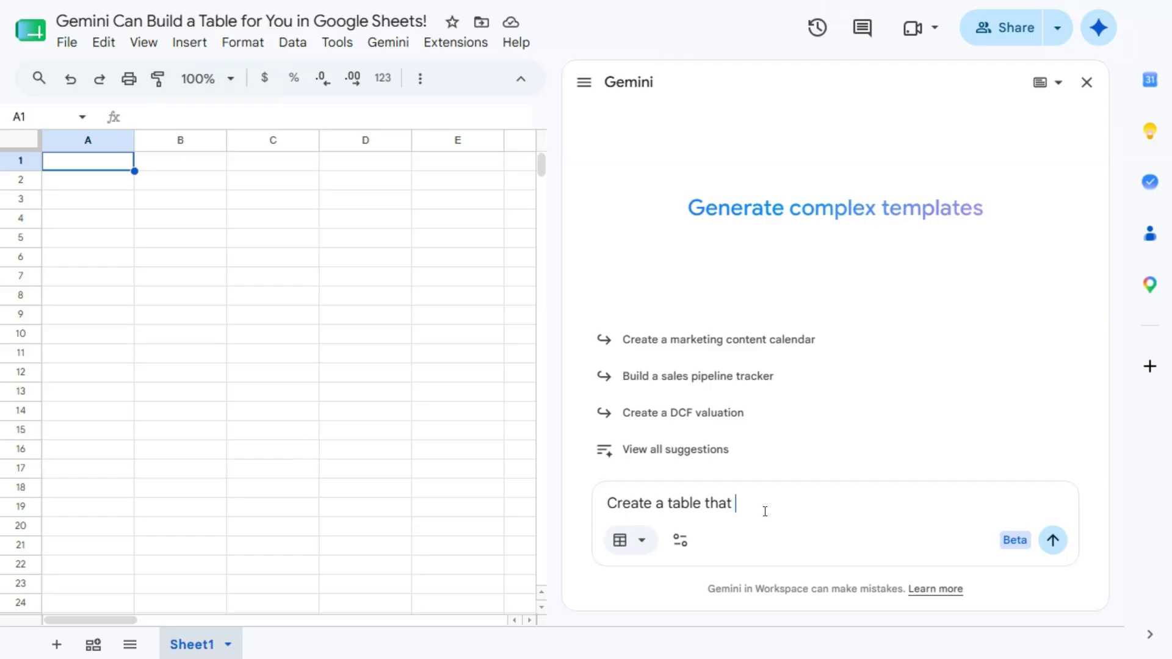
{"action": "key", "text": "ctrl+a"}
{"action": "key", "text": "ctrl+v"}
- Read through the pasted payroll prompt, checking its columns, data requirements, Gross Pay and Net Salary calculations, and formatting instructions
{"action": "left_click", "coordinate": [981, 444]}
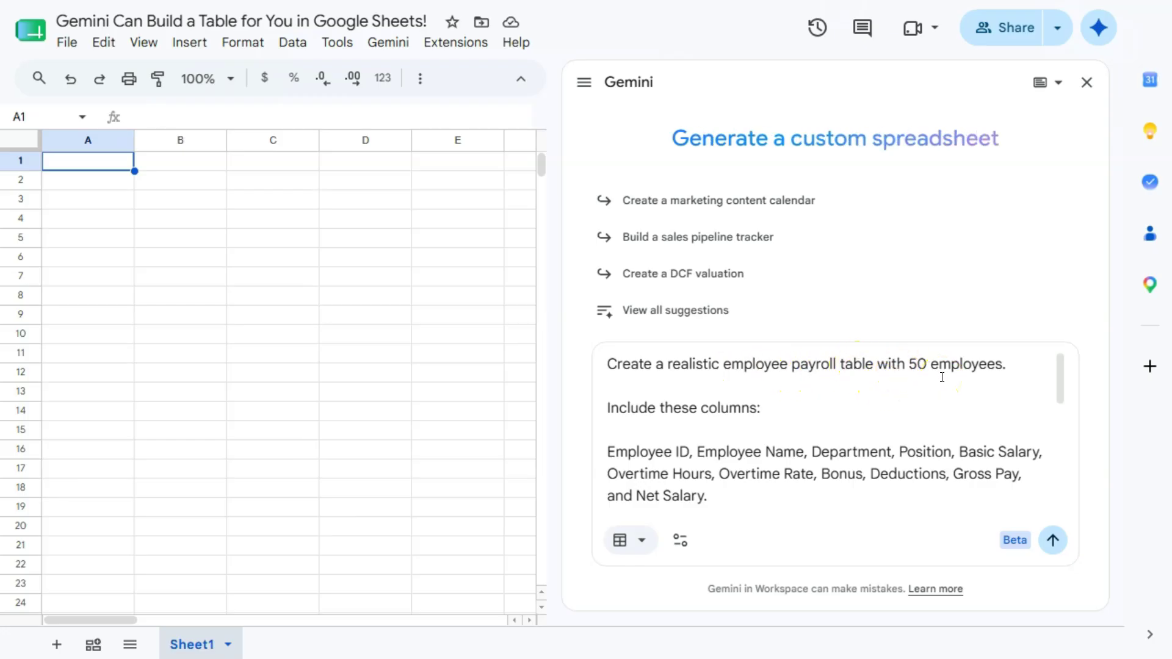
{"action": "left_click", "coordinate": [914, 388]}
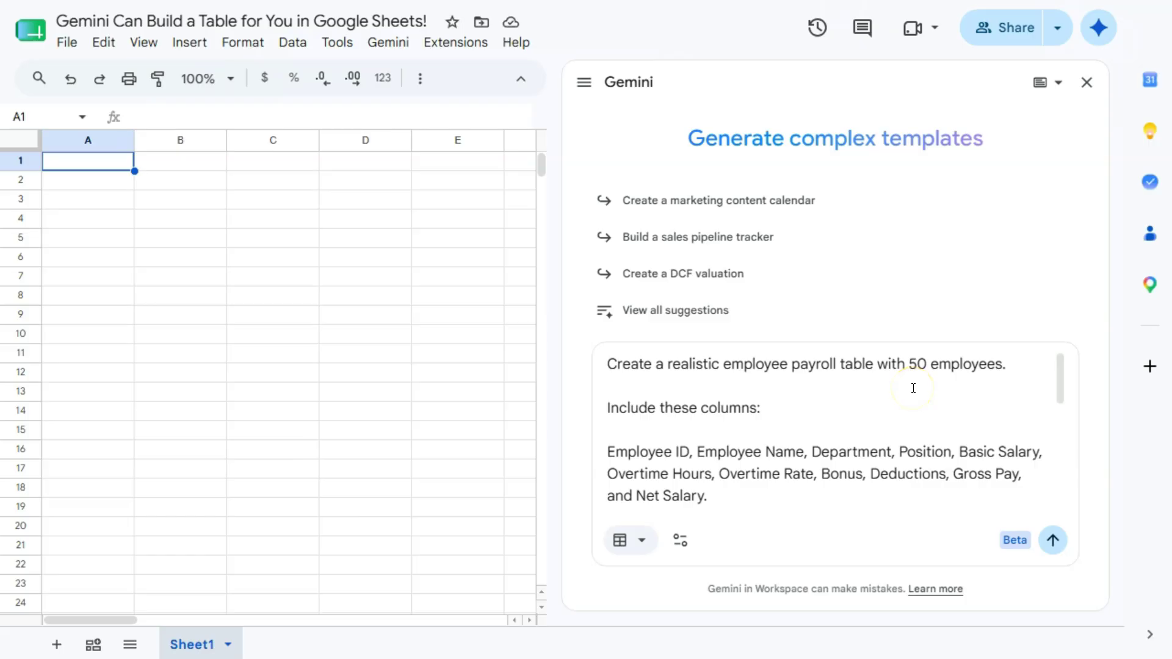
{"action": "left_click", "coordinate": [862, 408]}
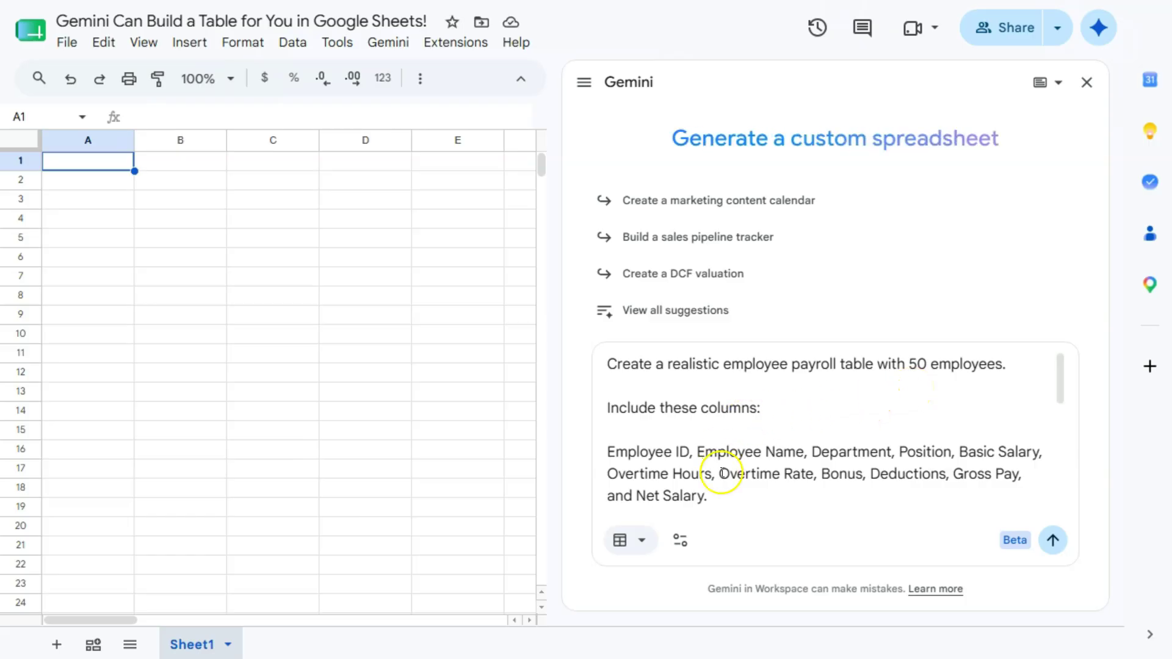
{"action": "scroll", "coordinate": [903, 461], "scroll_direction": "down", "scroll_amount": 2}
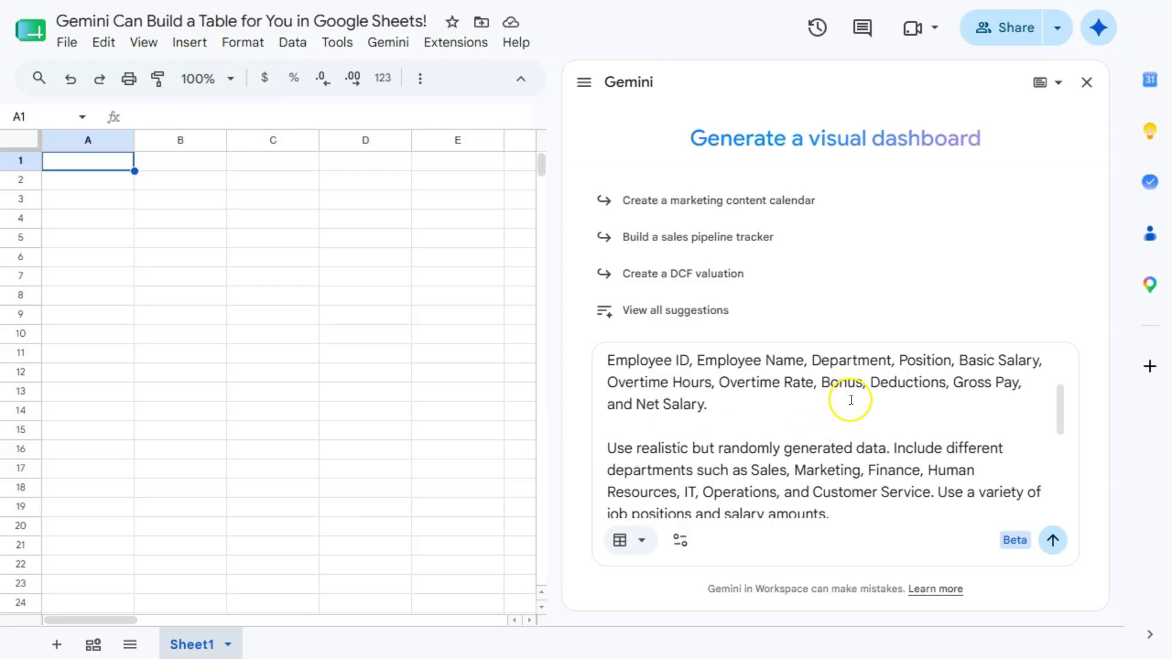
{"action": "left_click", "coordinate": [753, 402]}
{"action": "scroll", "coordinate": [753, 402], "scroll_direction": "down", "scroll_amount": 4}
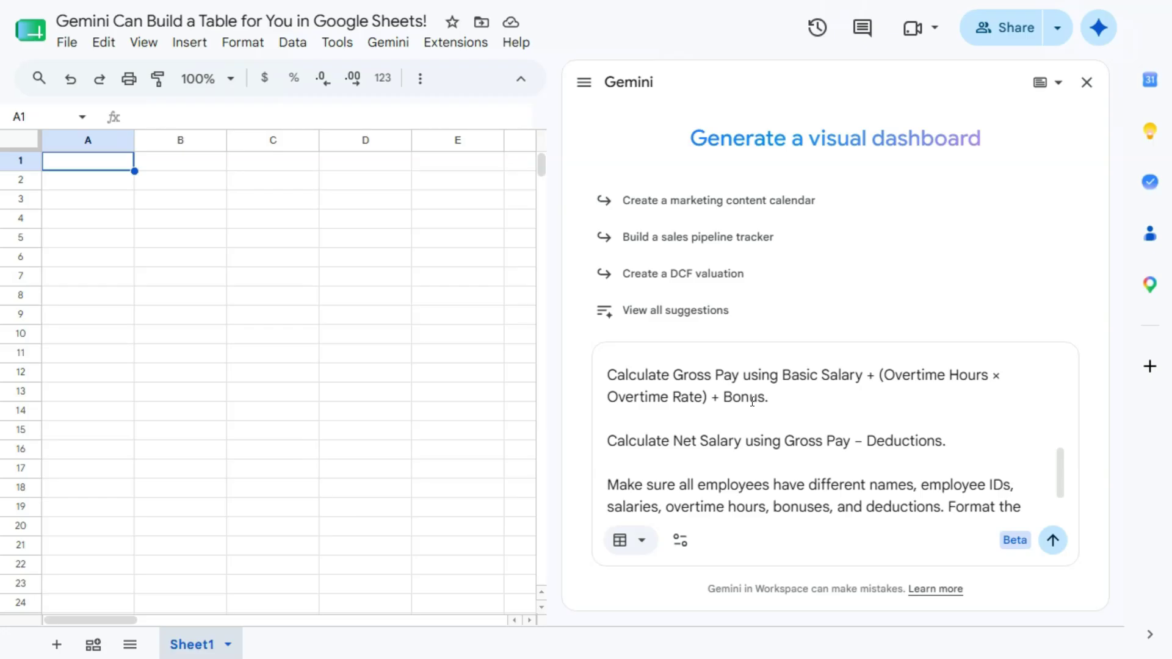
{"action": "scroll", "coordinate": [753, 401], "scroll_direction": "down", "scroll_amount": 2}
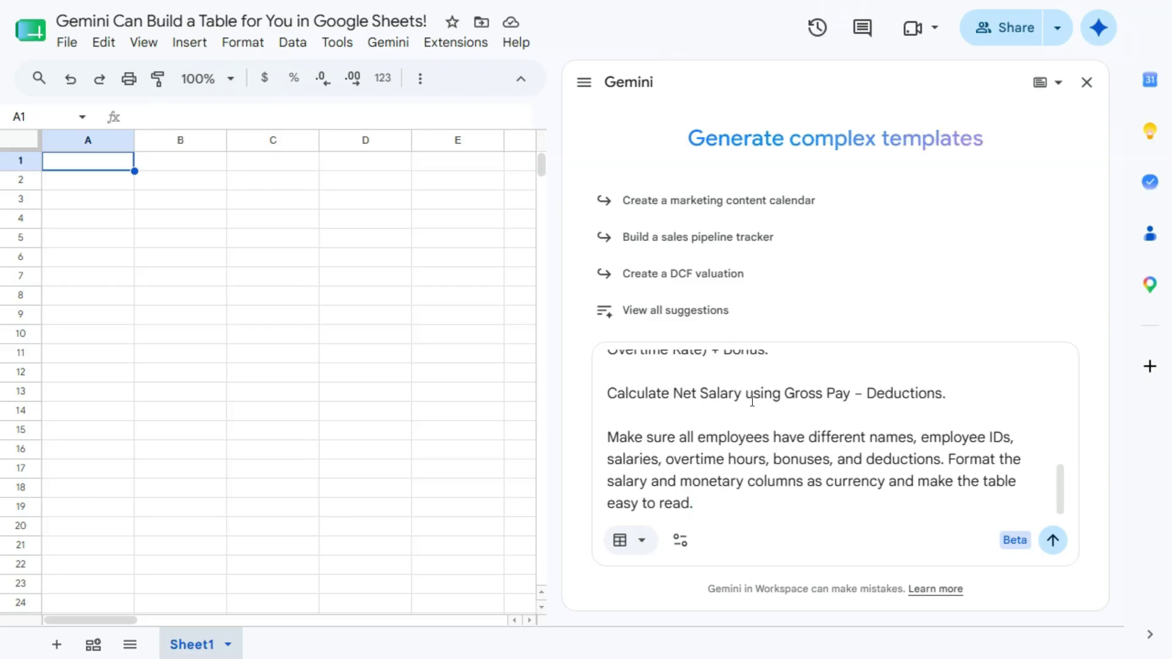
{"action": "scroll", "coordinate": [752, 401], "scroll_direction": "up", "scroll_amount": 2}
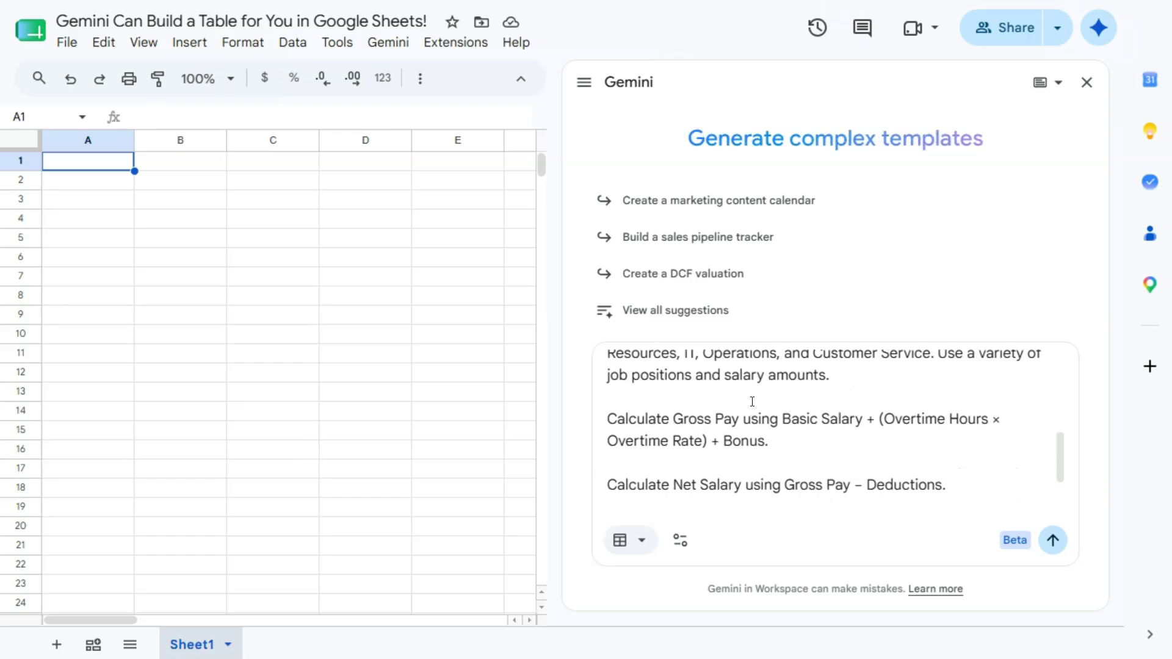
{"action": "scroll", "coordinate": [752, 402], "scroll_direction": "up", "scroll_amount": 5}
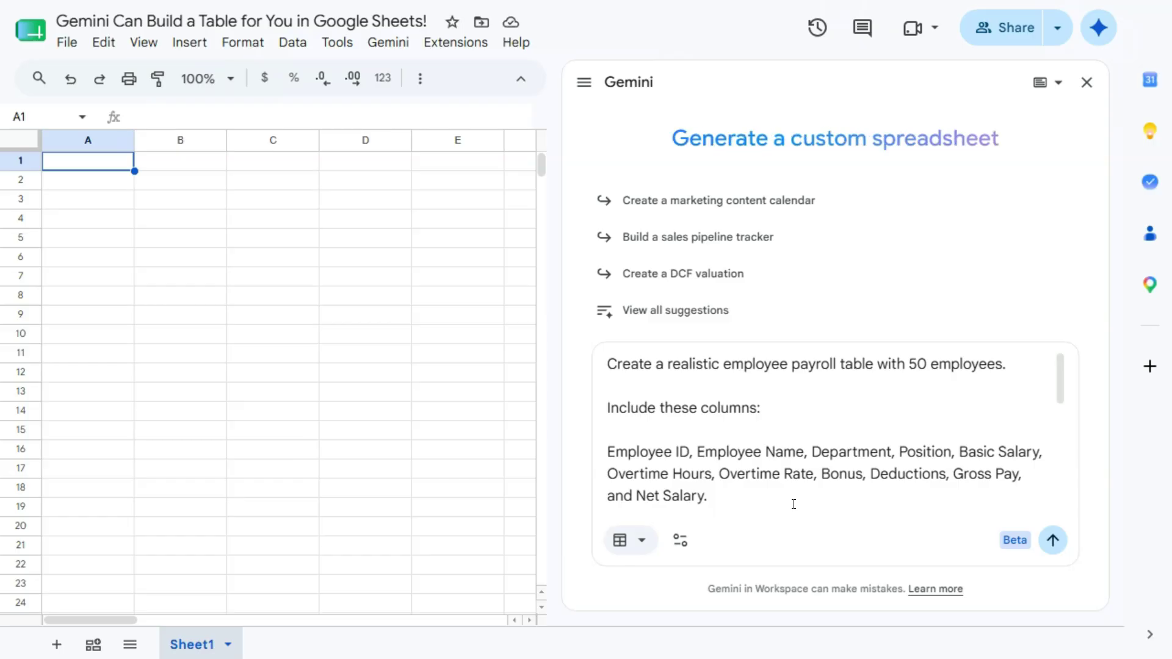
{"action": "scroll", "coordinate": [794, 504], "scroll_direction": "down", "scroll_amount": 2}
{"action": "scroll", "coordinate": [793, 505], "scroll_direction": "down", "scroll_amount": 2}
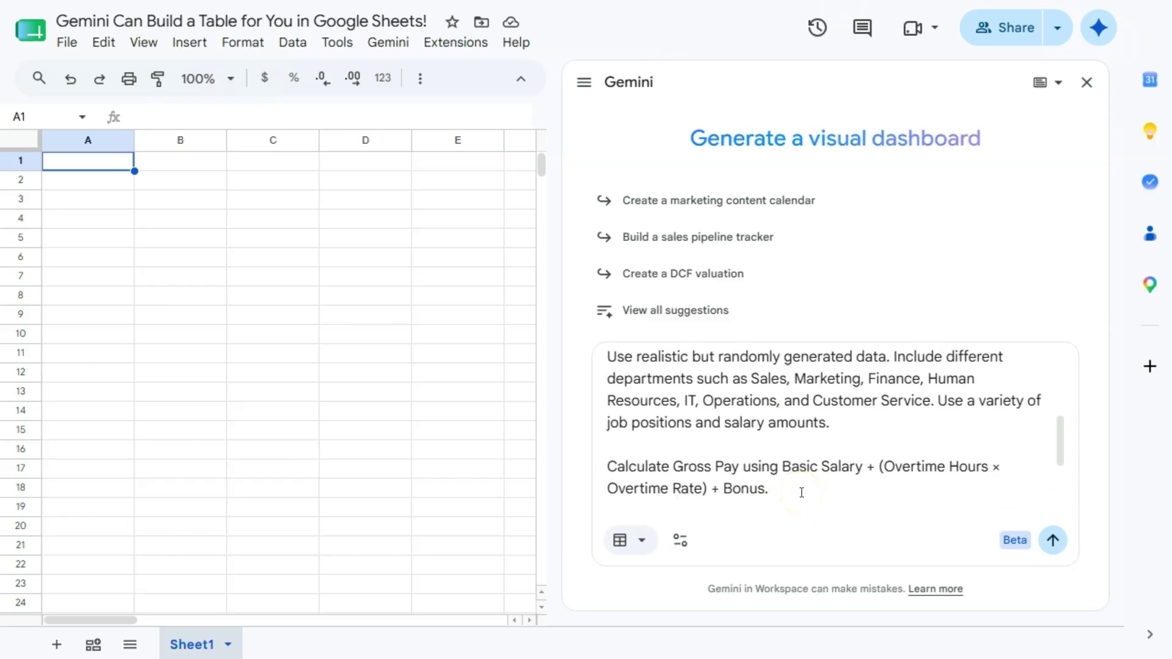
{"action": "scroll", "coordinate": [802, 493], "scroll_direction": "down", "scroll_amount": 2}
{"action": "scroll", "coordinate": [802, 493], "scroll_direction": "up", "scroll_amount": 2}
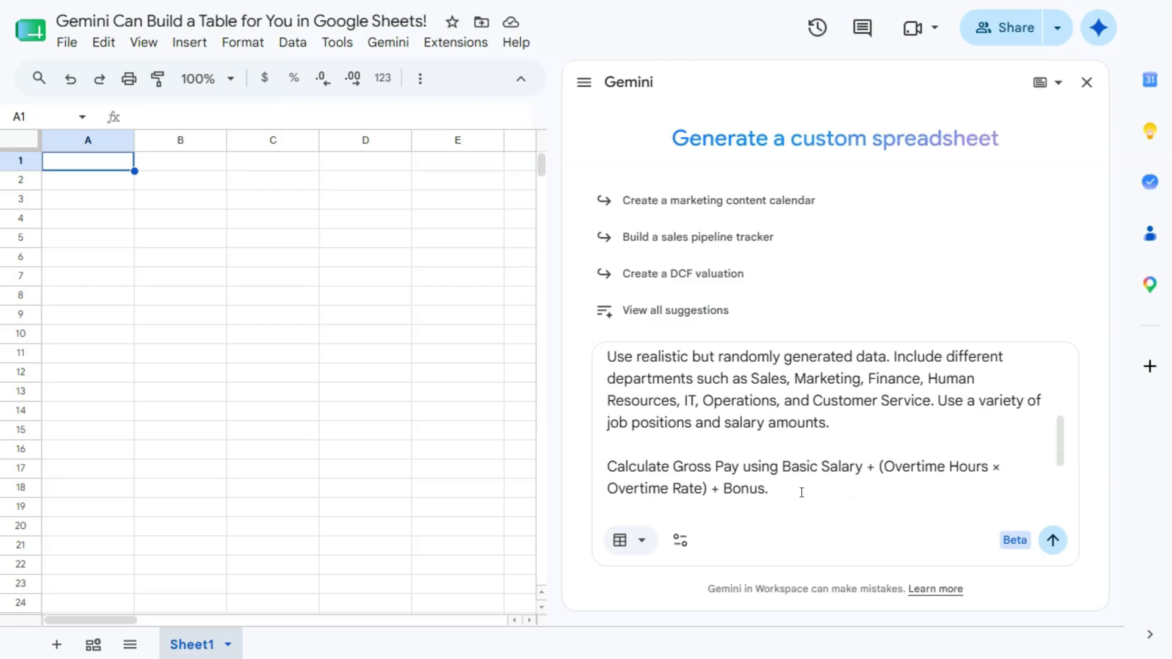
{"action": "scroll", "coordinate": [802, 493], "scroll_direction": "down", "scroll_amount": 3}
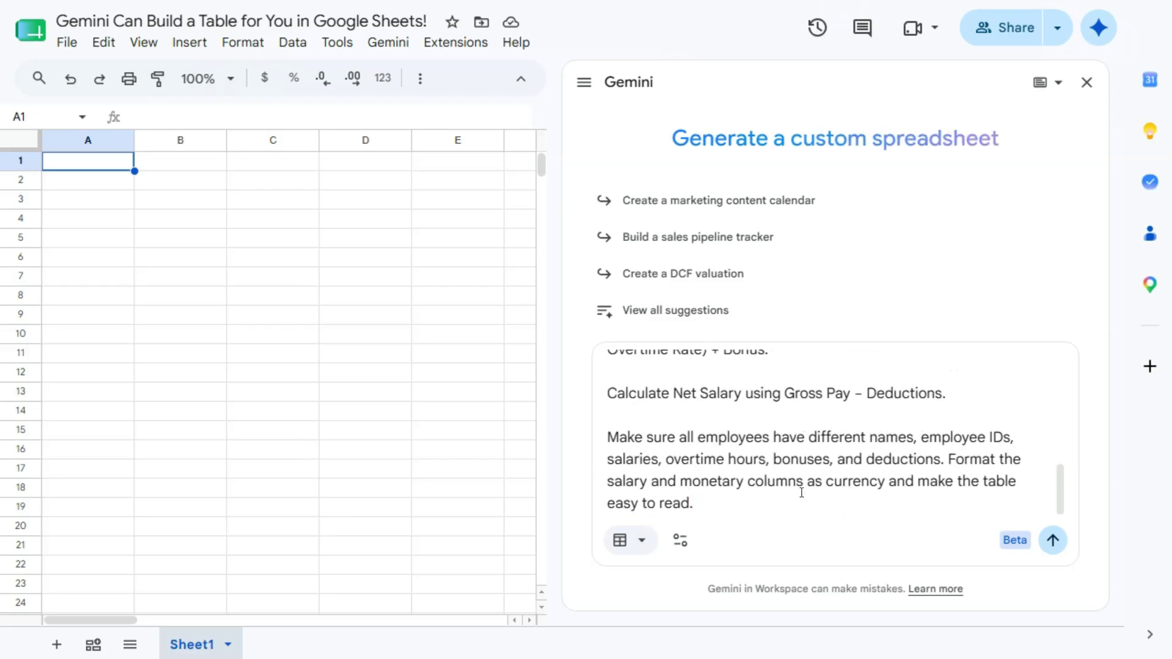
- Submit the payroll table prompt to Gemini and show all the steps of its suggested plan
{"action": "left_click", "coordinate": [877, 468]}
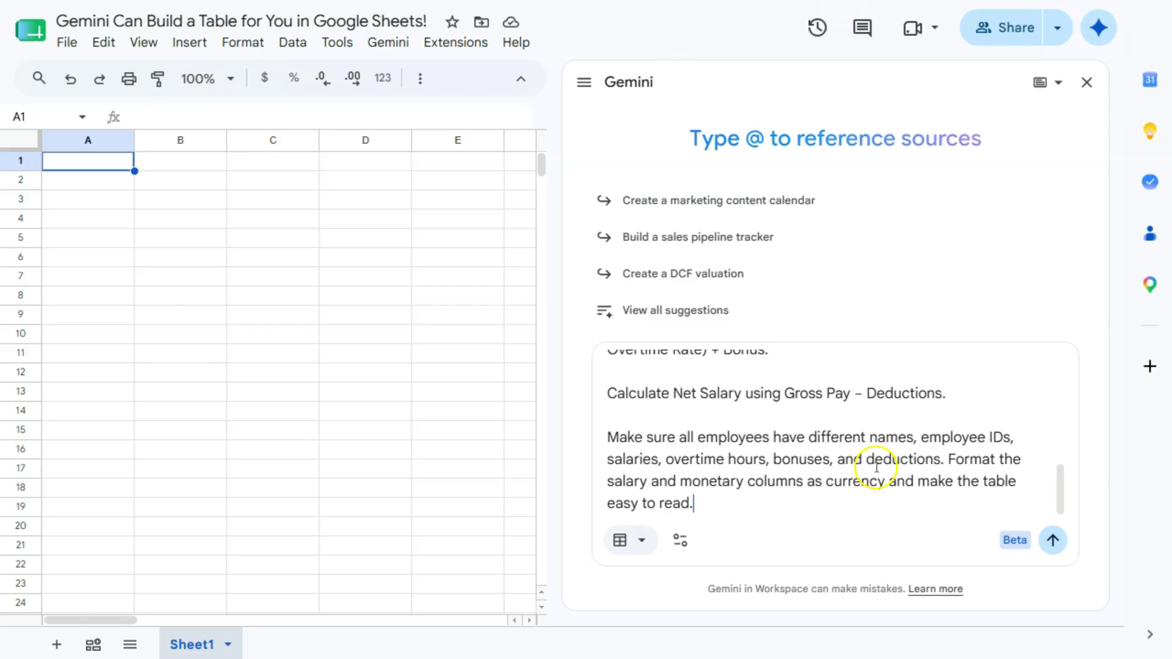
{"action": "left_click", "coordinate": [1053, 541]}
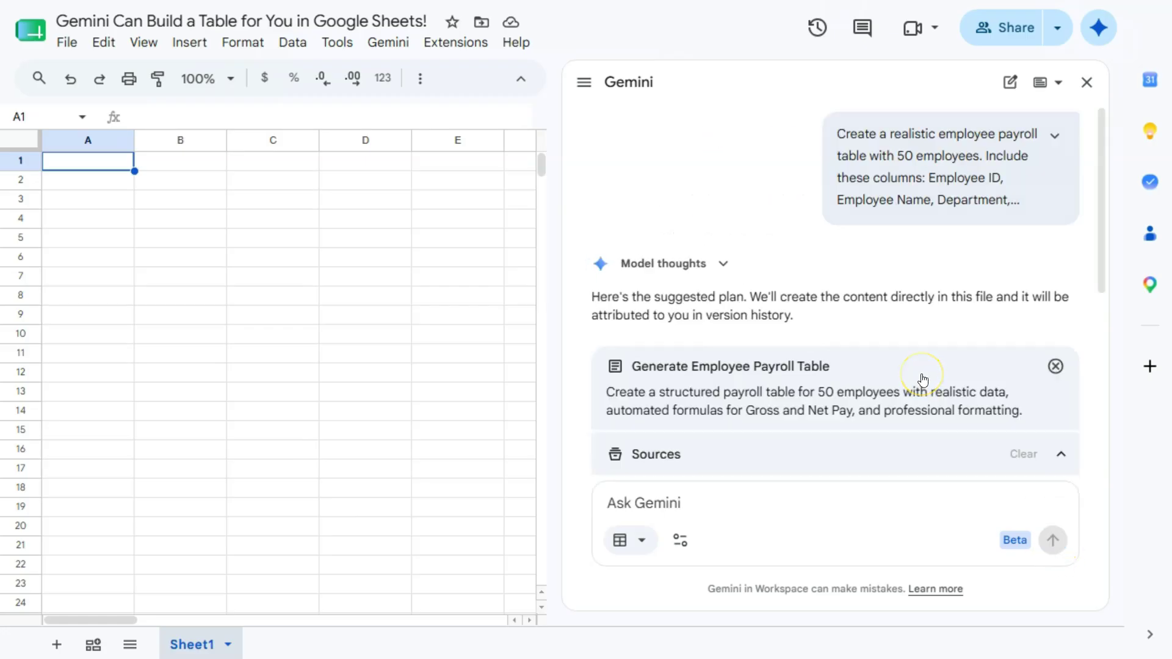
{"action": "scroll", "coordinate": [923, 380], "scroll_direction": "down", "scroll_amount": 3}
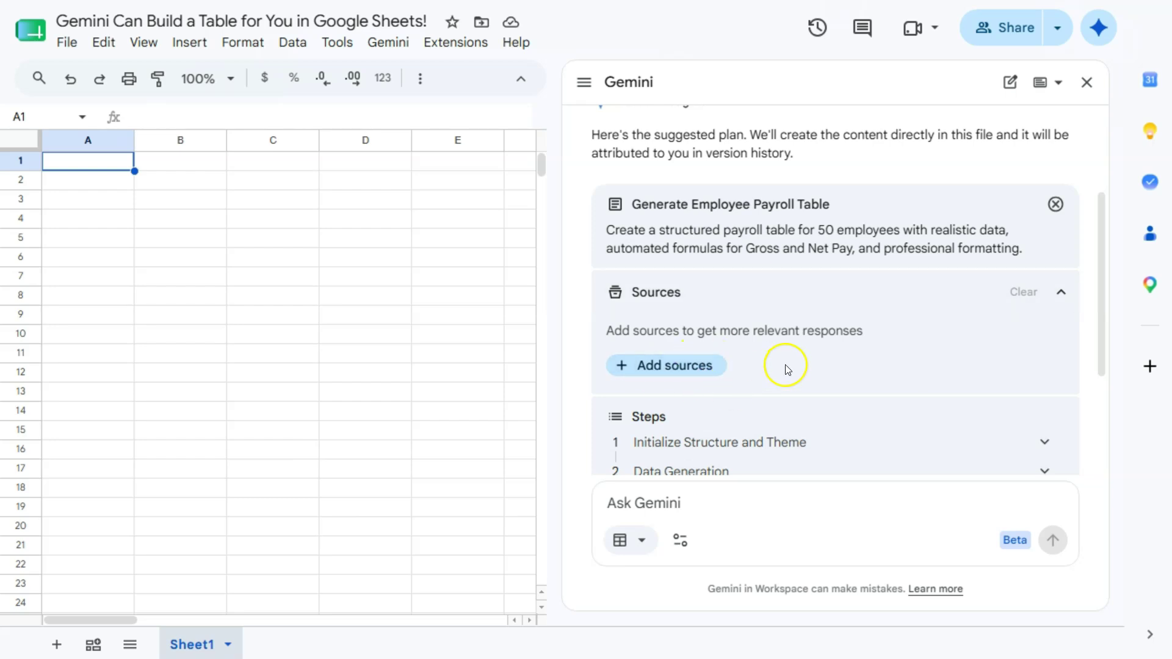
{"action": "scroll", "coordinate": [781, 367], "scroll_direction": "down", "scroll_amount": 3}
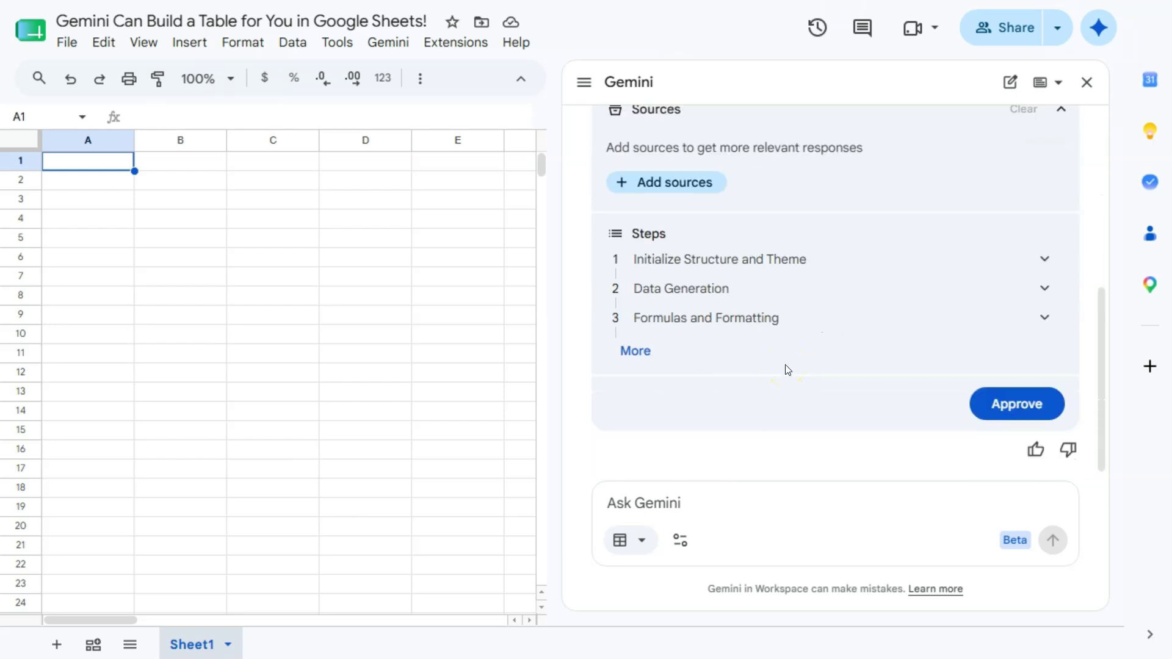
{"action": "left_click", "coordinate": [632, 350]}
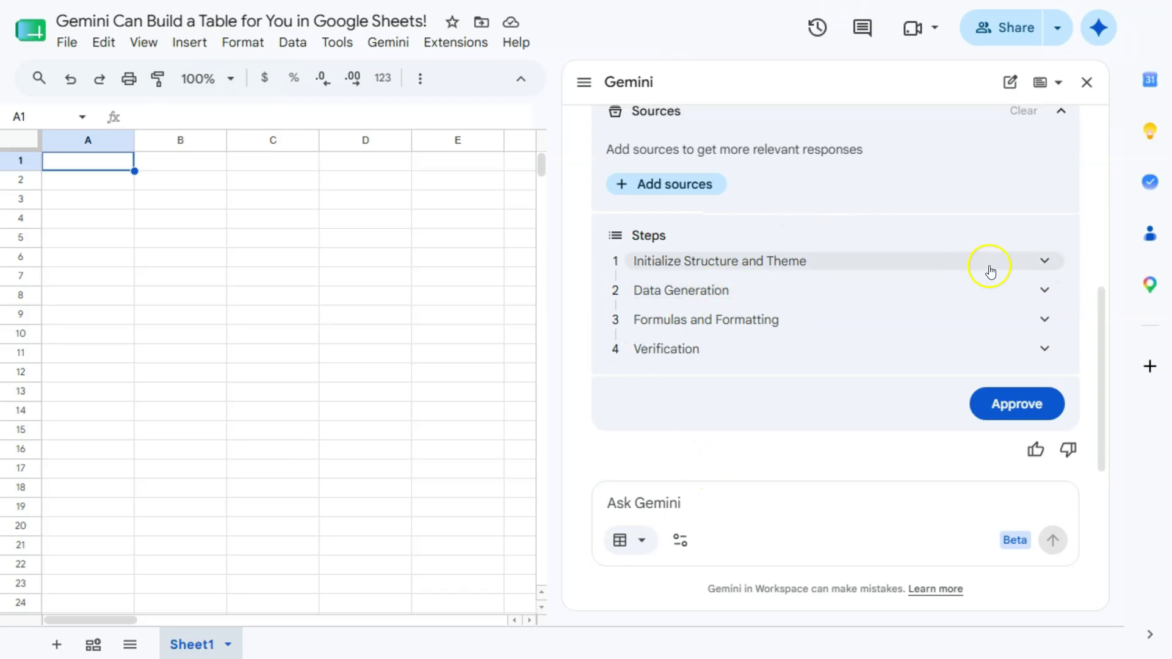
- Review the details of the plan's structure, data generation, formulas and verification steps, and approve the plan to build the payroll table
{"action": "left_click", "coordinate": [1036, 260]}
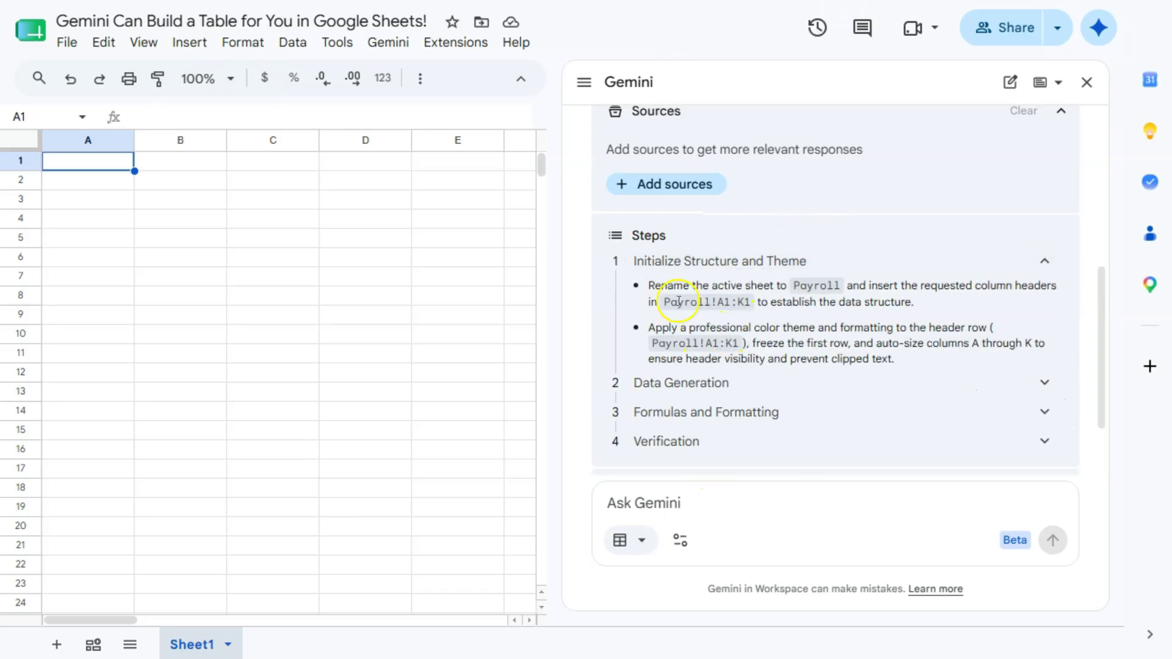
{"action": "scroll", "coordinate": [804, 351], "scroll_direction": "down", "scroll_amount": 2}
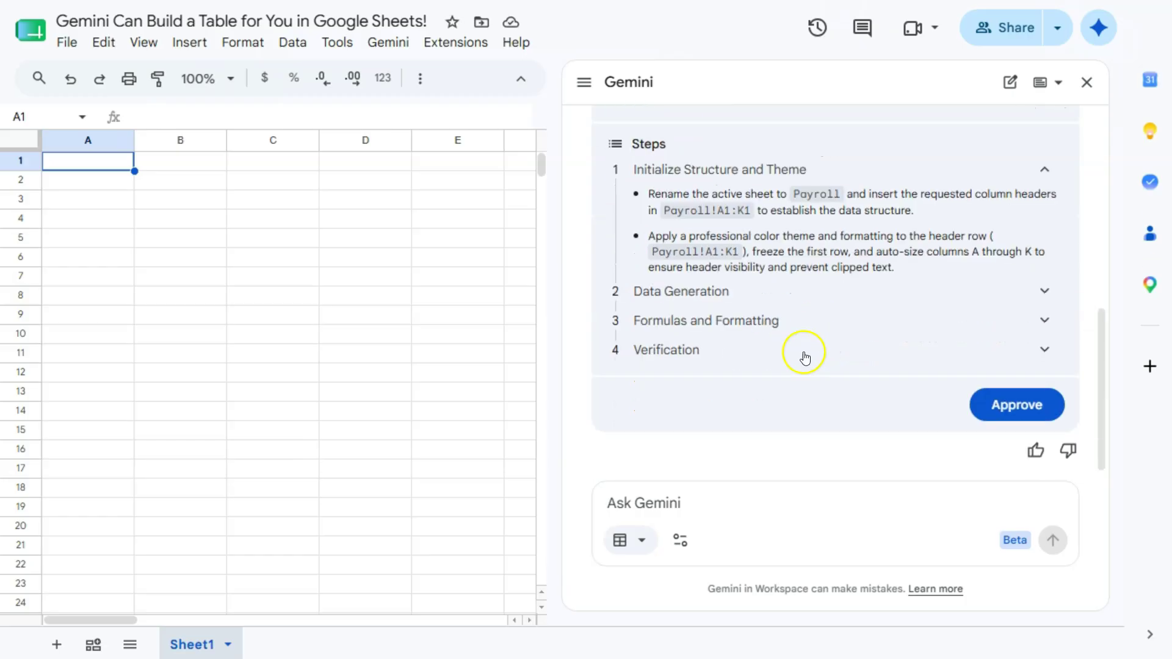
{"action": "left_click", "coordinate": [874, 299]}
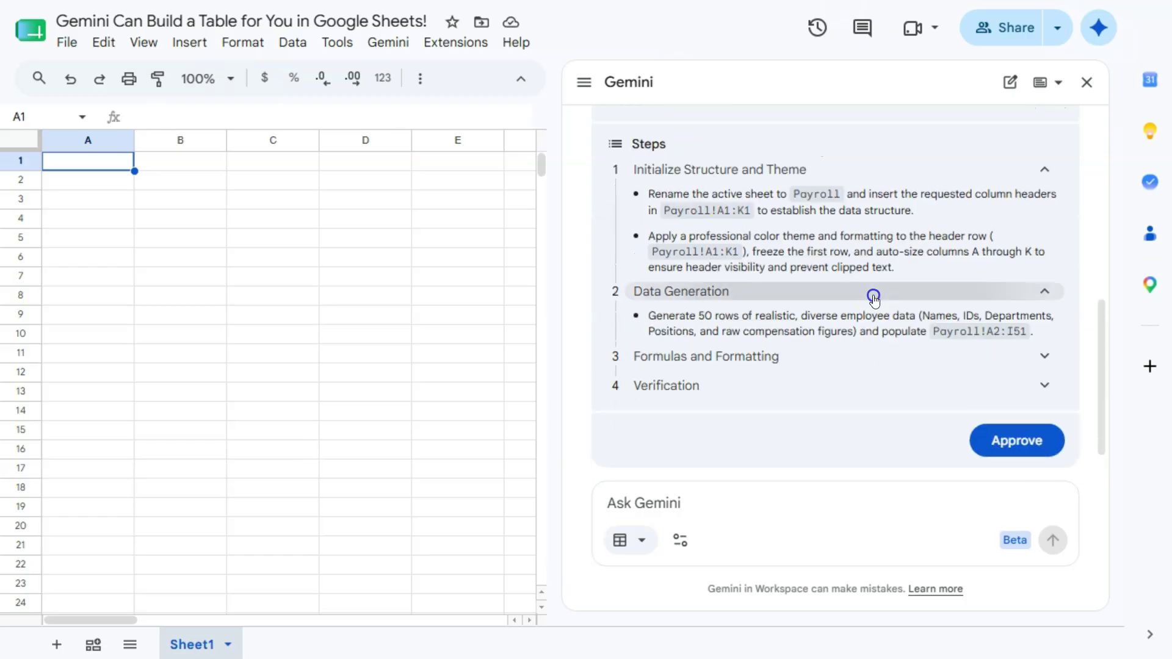
{"action": "left_click", "coordinate": [873, 362]}
{"action": "scroll", "coordinate": [794, 364], "scroll_direction": "down", "scroll_amount": 3}
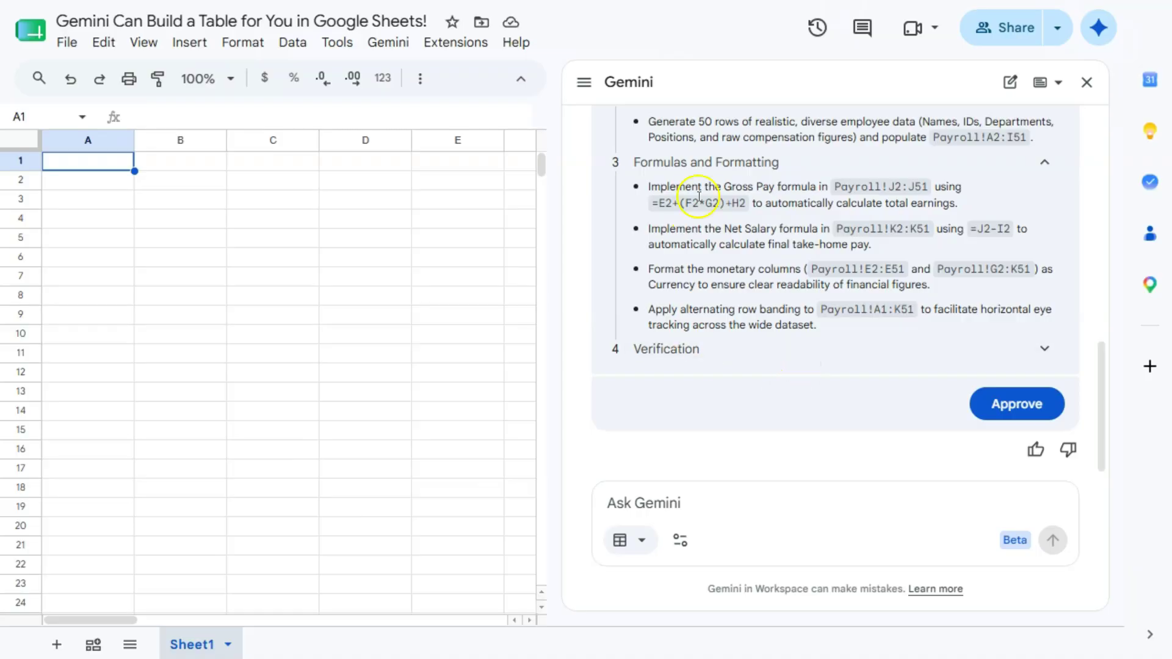
{"action": "left_click", "coordinate": [708, 357]}
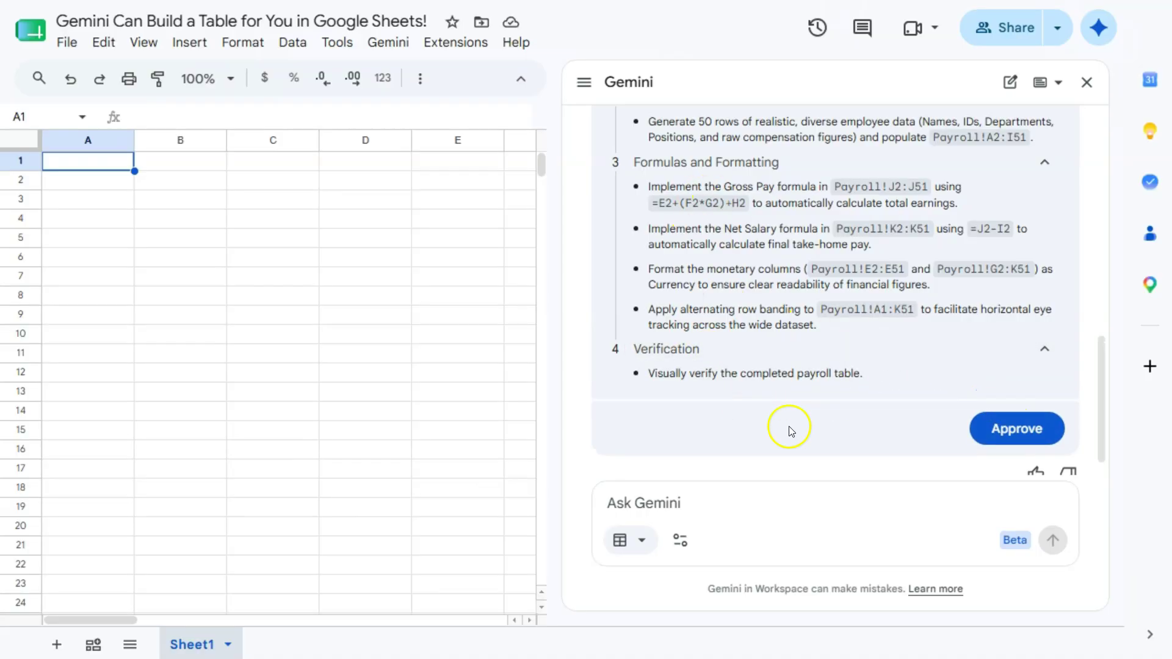
{"action": "left_click", "coordinate": [1009, 430]}
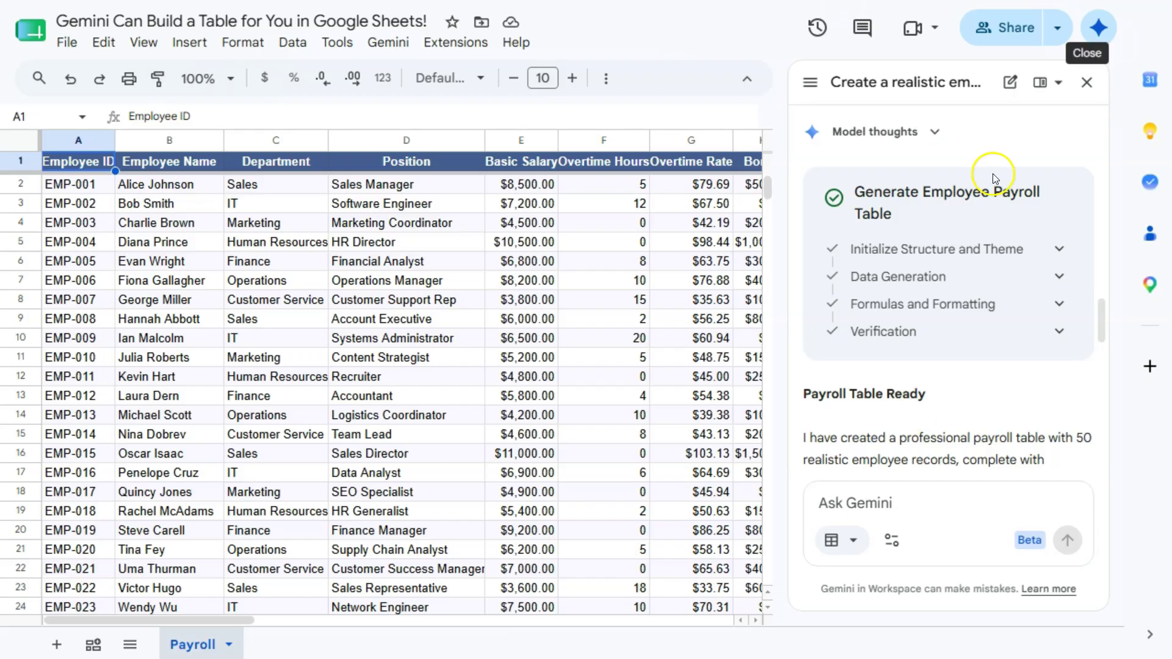
- Close Gemini, inspect the Gross Pay and Net Salary formulas in J2 and K2, and dismiss the data analysis suggestion
{"action": "left_click", "coordinate": [1087, 82]}
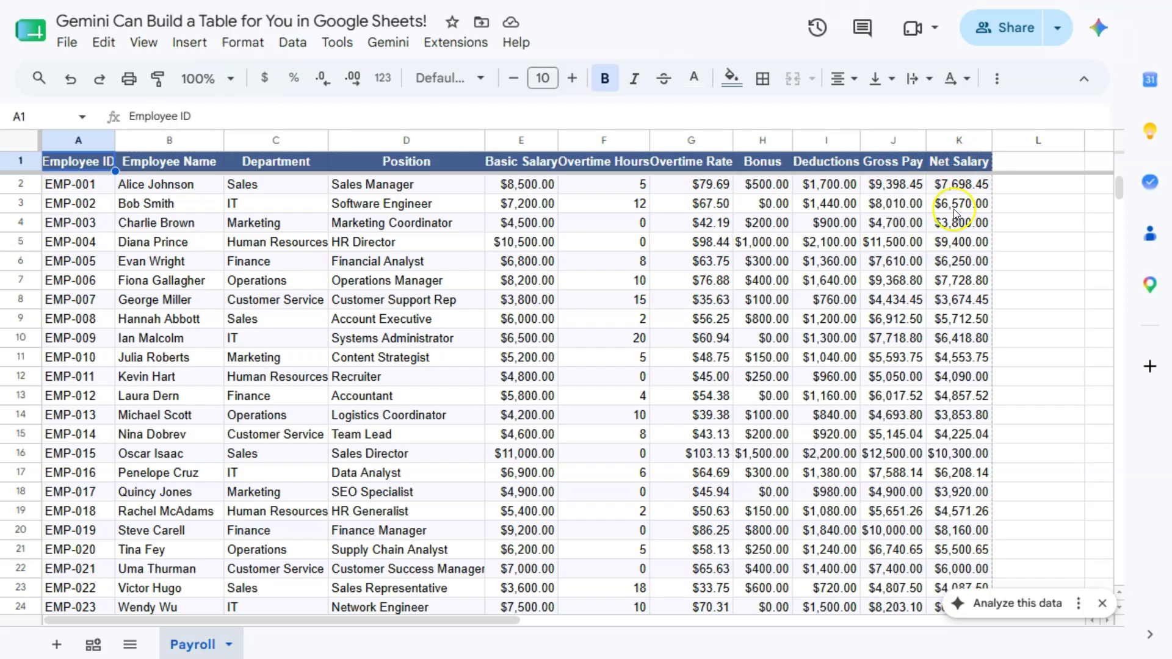
{"action": "left_click", "coordinate": [903, 186]}
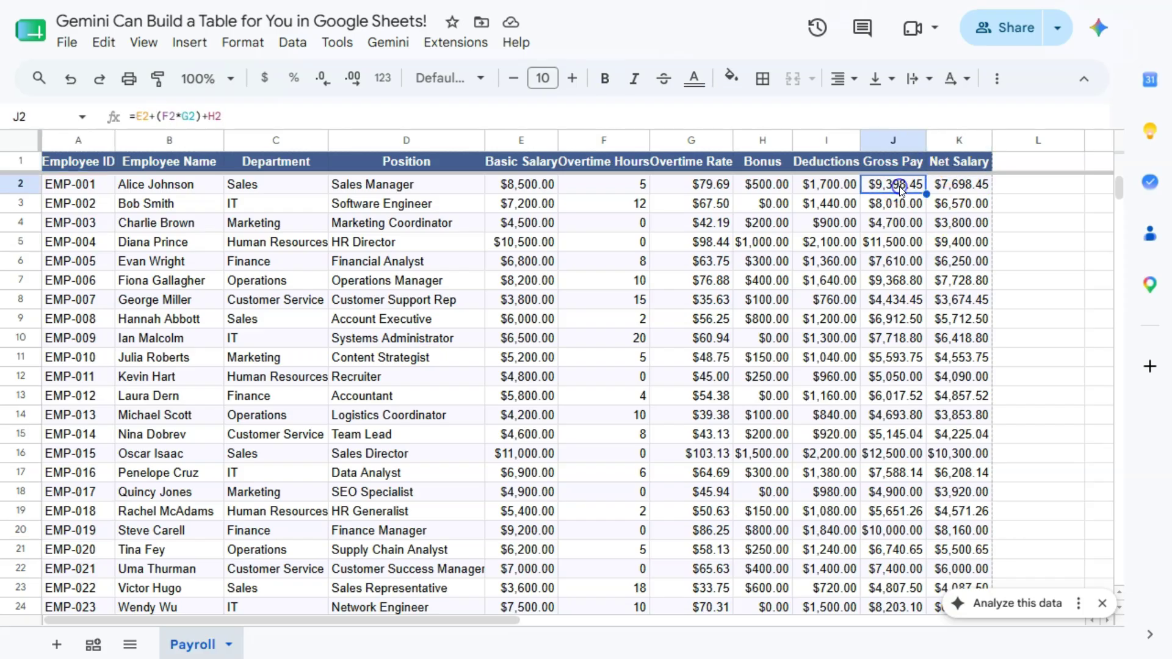
{"action": "left_click", "coordinate": [967, 190]}
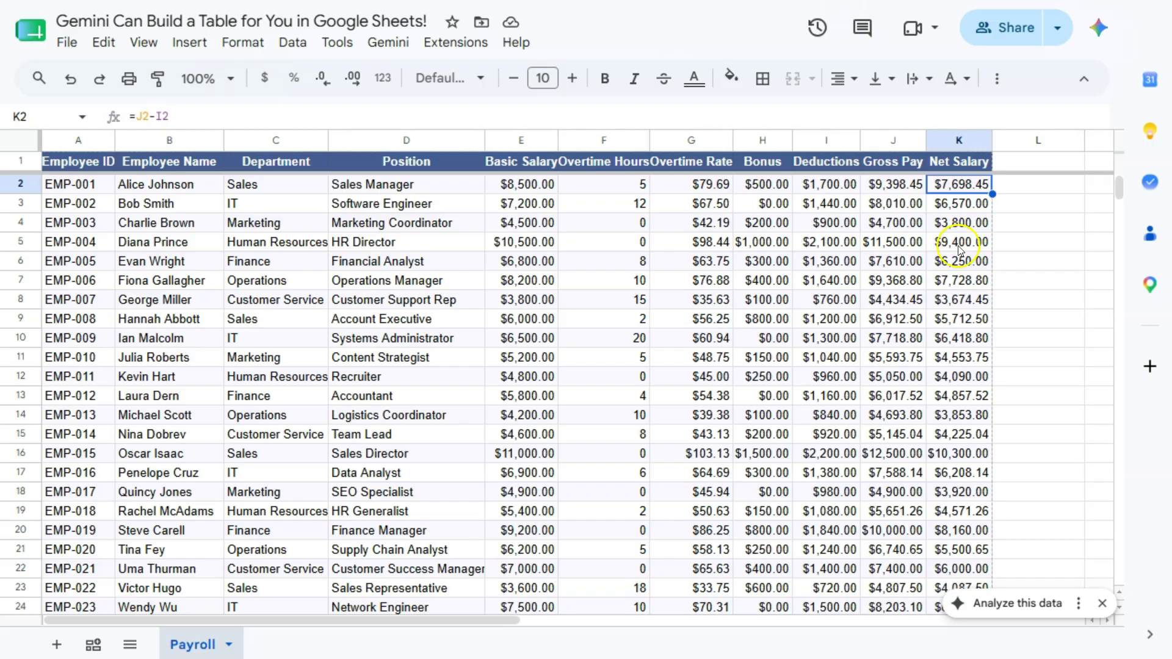
{"action": "left_click", "coordinate": [1106, 607]}
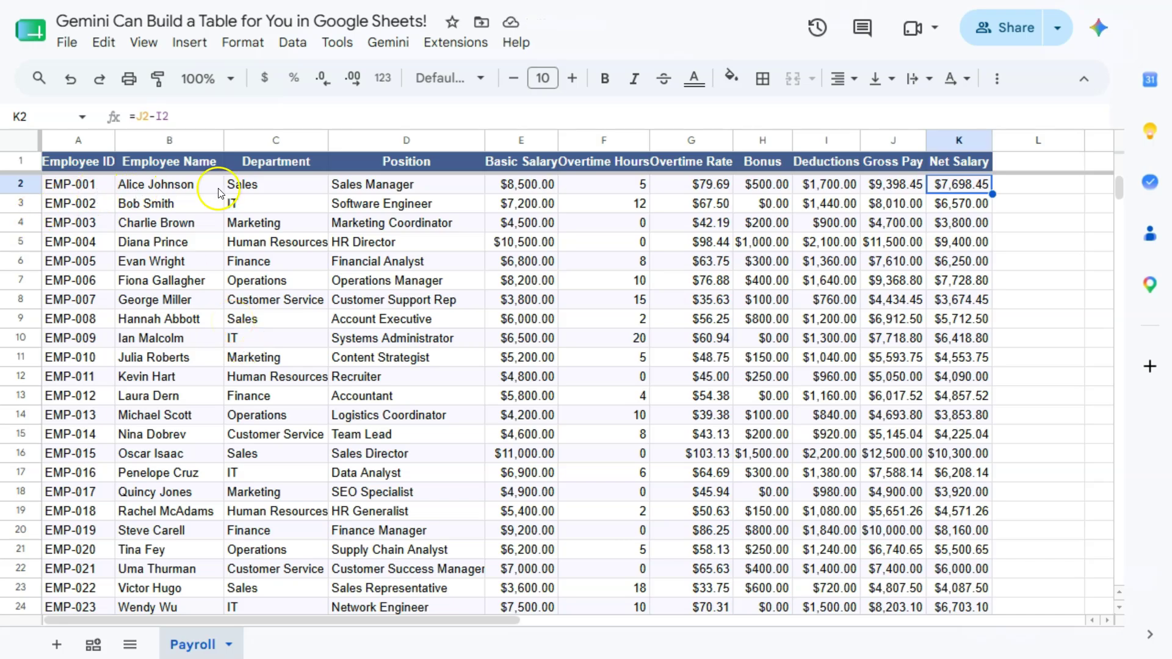
- Clear the first employee's data in A2:I2 and set the Basic Salary in E2 to 500
{"action": "left_click_drag", "start_coordinate": [112, 185], "coordinate": [828, 190]}
{"action": "key", "text": "Delete"}
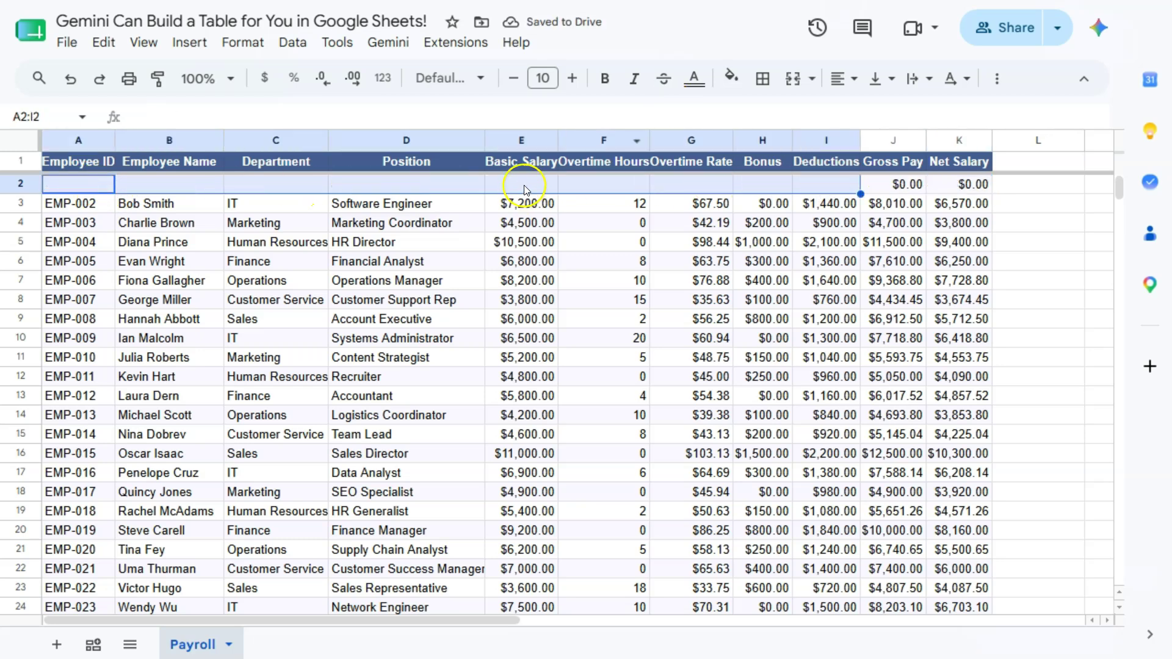
{"action": "left_click", "coordinate": [524, 186]}
{"action": "type", "text": "00"}
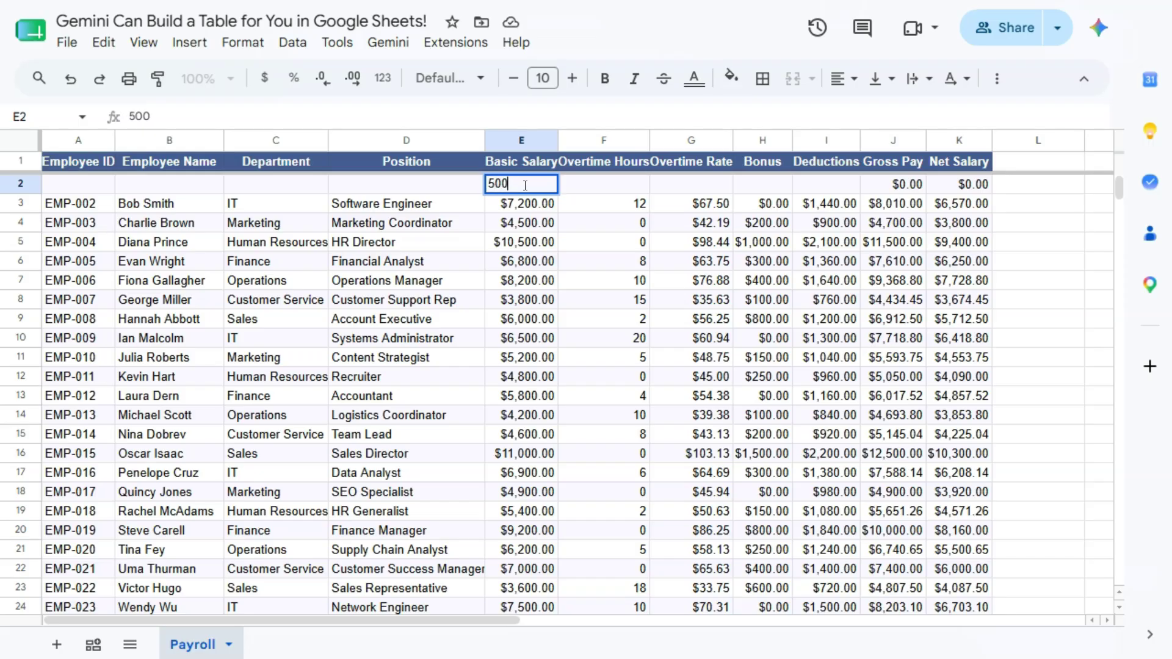
{"action": "left_click", "coordinate": [614, 190]}
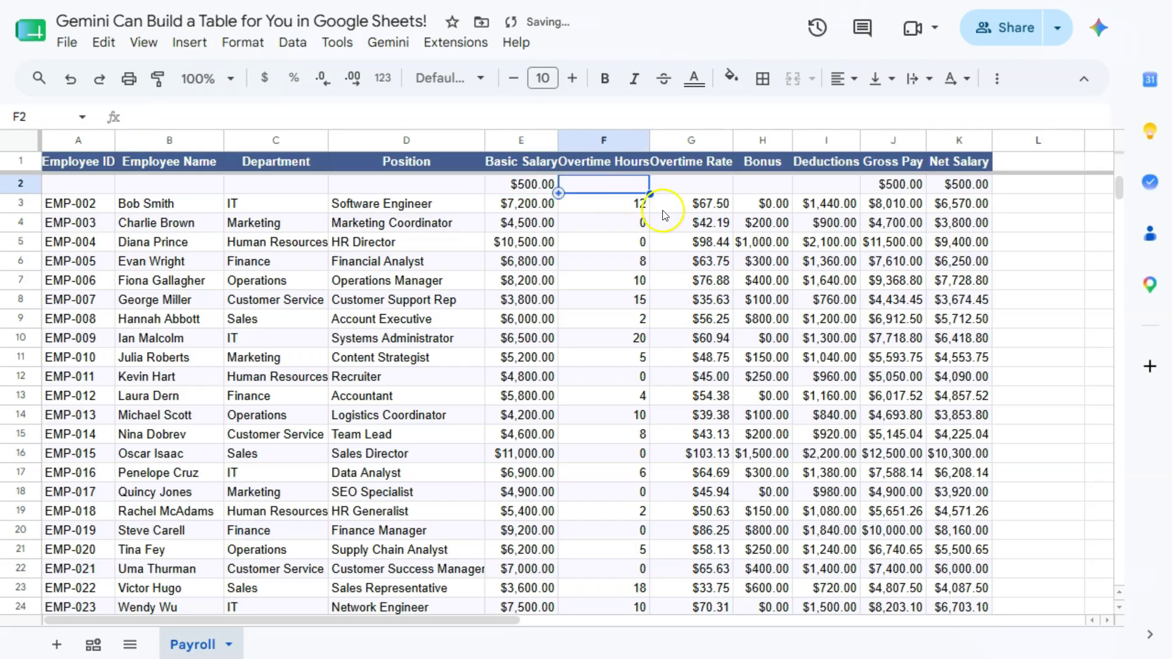
- In row 2, set Overtime Rate to 45, Bonus to 0 and Deductions to 500, and check the Gross Pay and Net Salary formulas
{"action": "left_click", "coordinate": [709, 183]}
{"action": "type", "text": "45"}
{"action": "left_click", "coordinate": [757, 184]}
{"action": "type", "text": "0"}
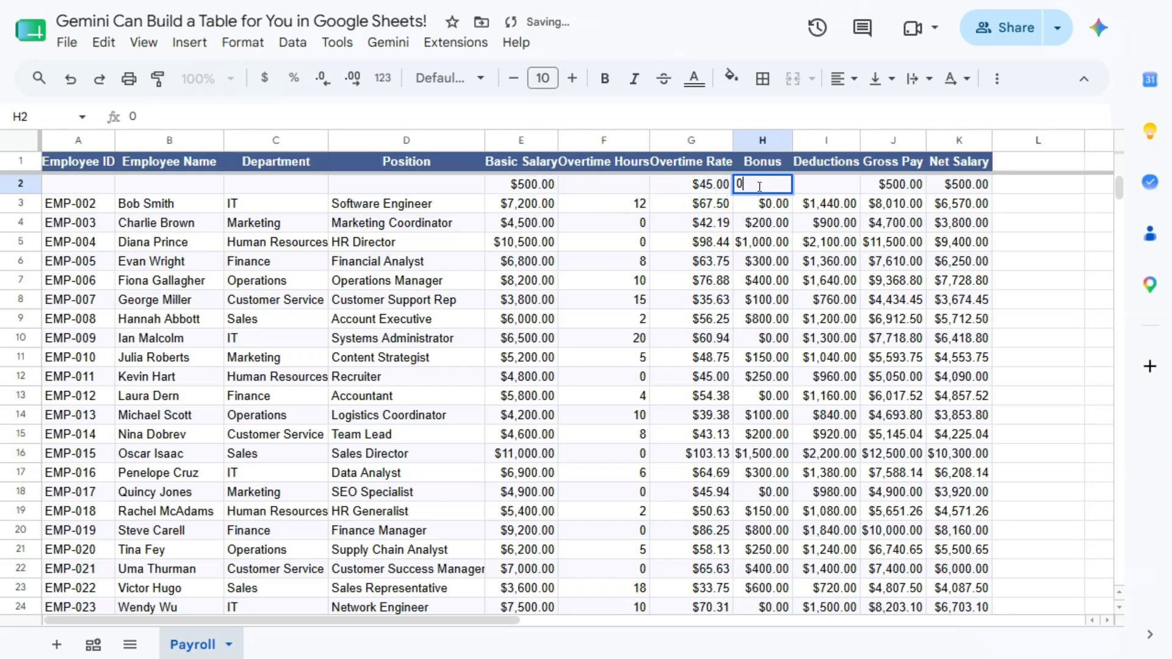
{"action": "left_click", "coordinate": [804, 186]}
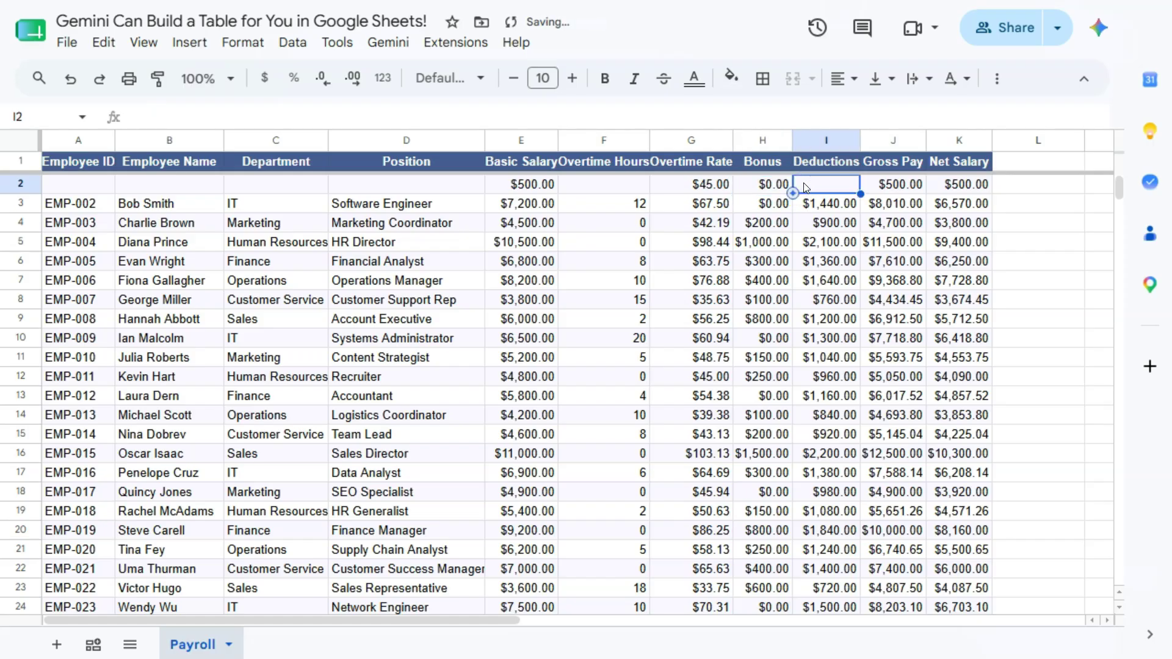
{"action": "type", "text": "500"}
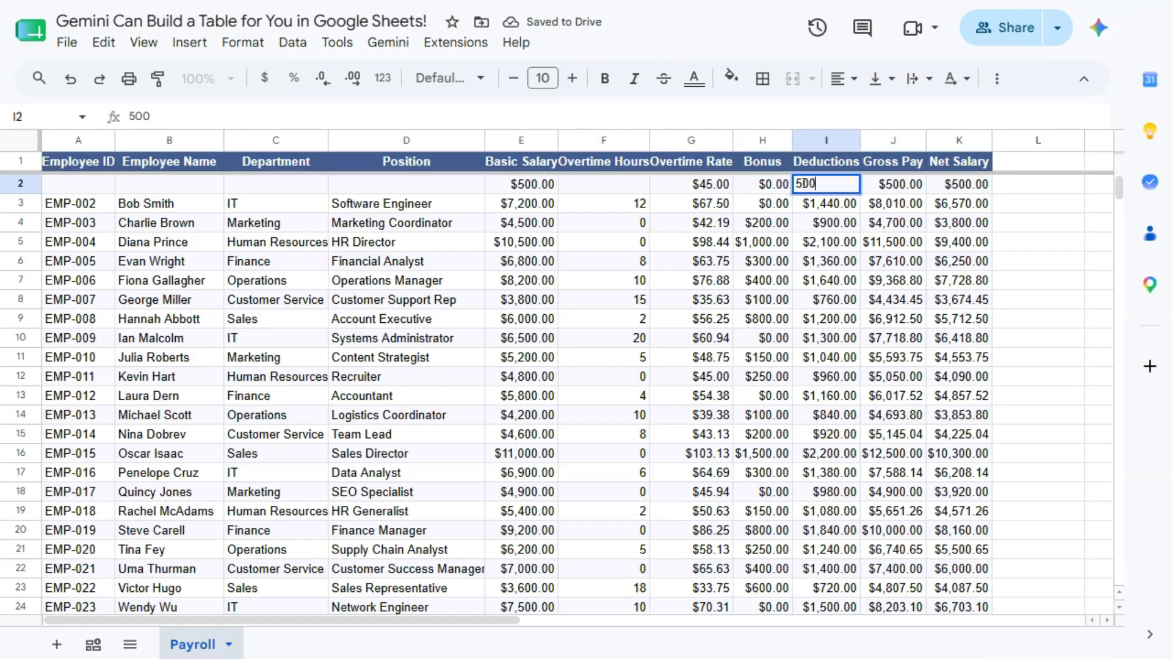
{"action": "left_click", "coordinate": [815, 223]}
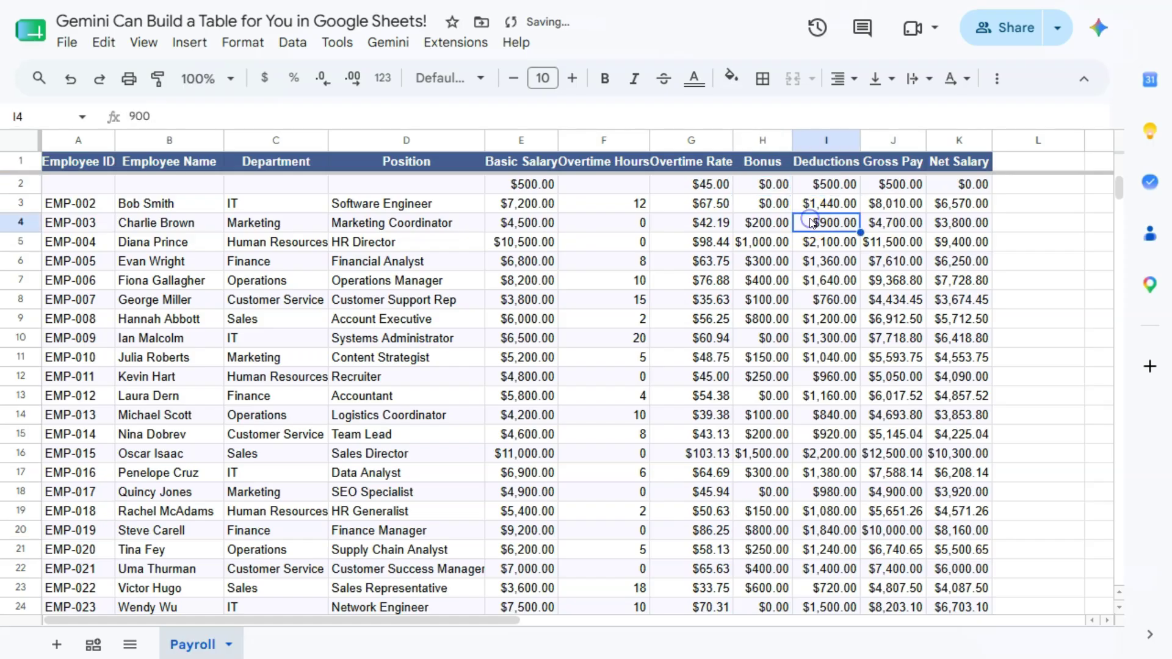
{"action": "left_click", "coordinate": [889, 186]}
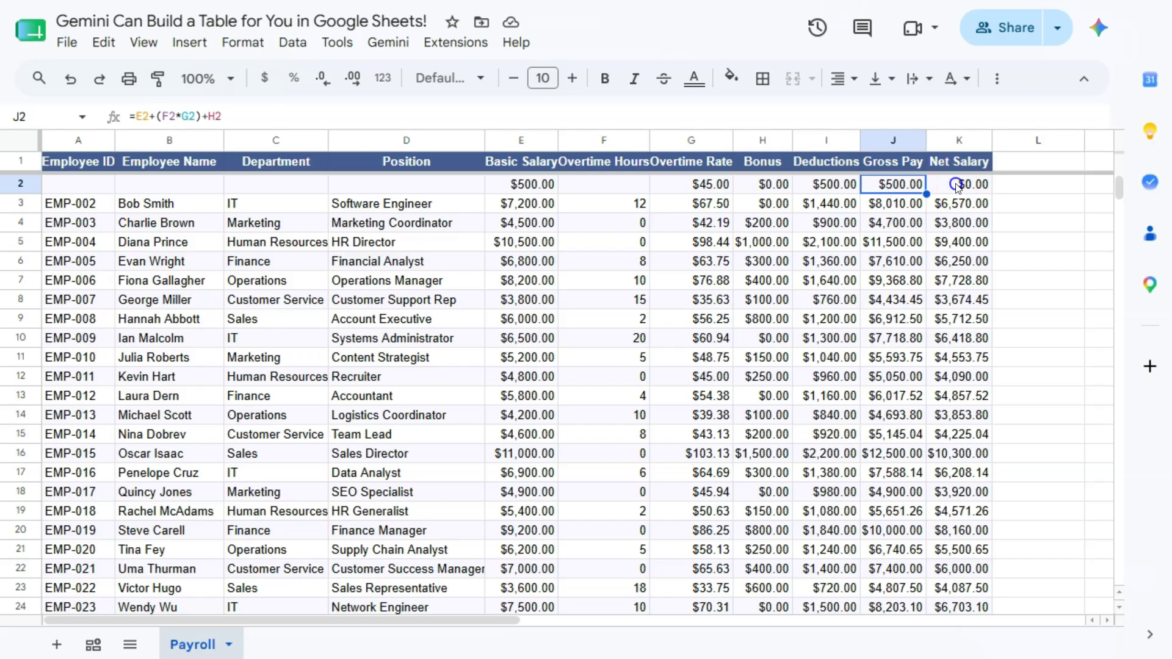
{"action": "key", "text": "Right"}
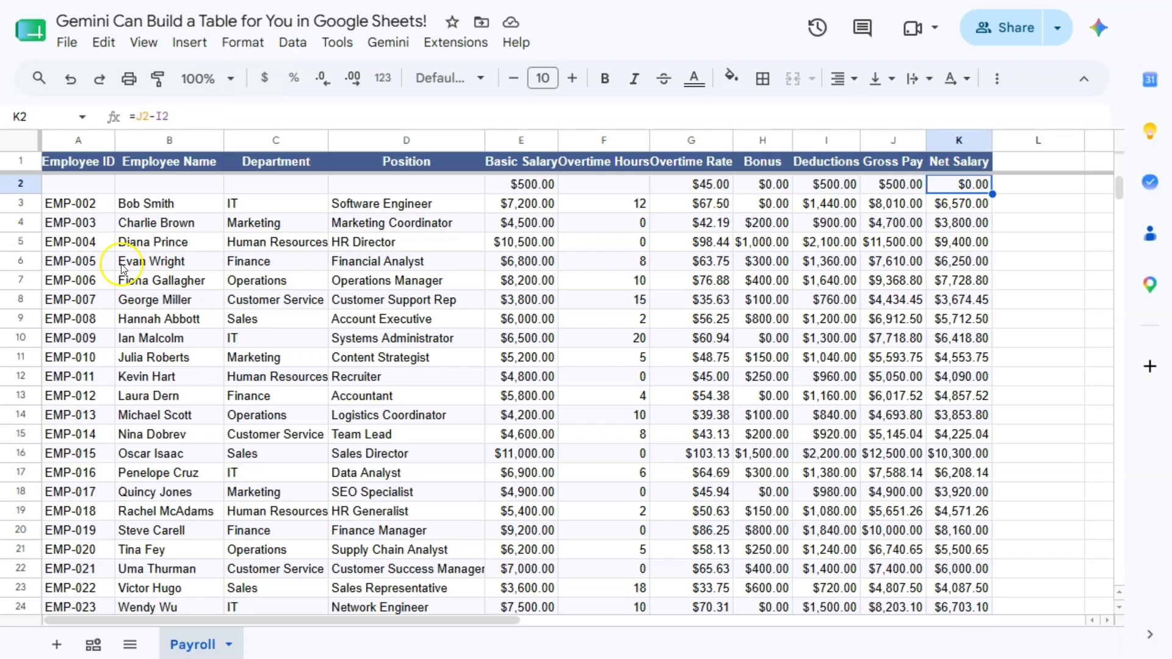